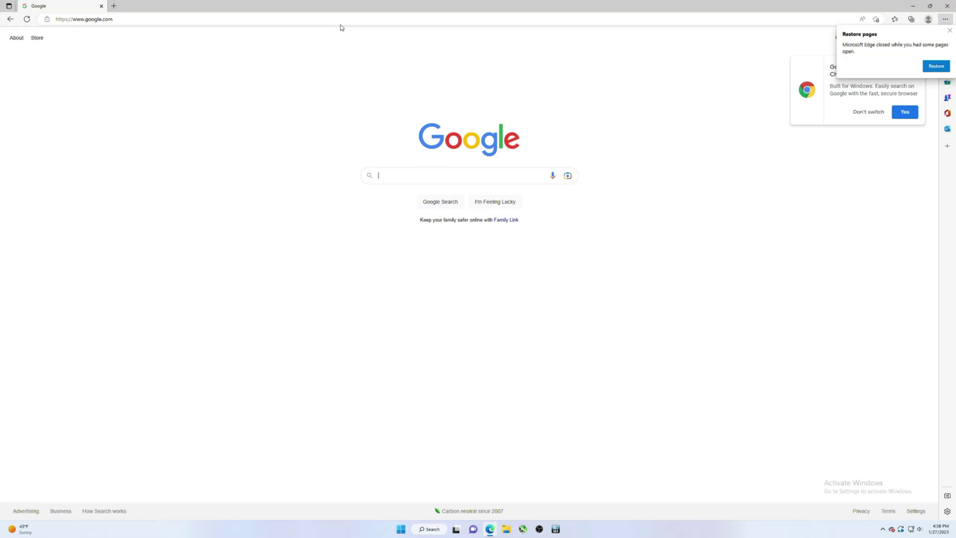
Dismiss the Restore pages and switch-to-Chrome prompts, then focus the Google search box.
left_click(950, 31)
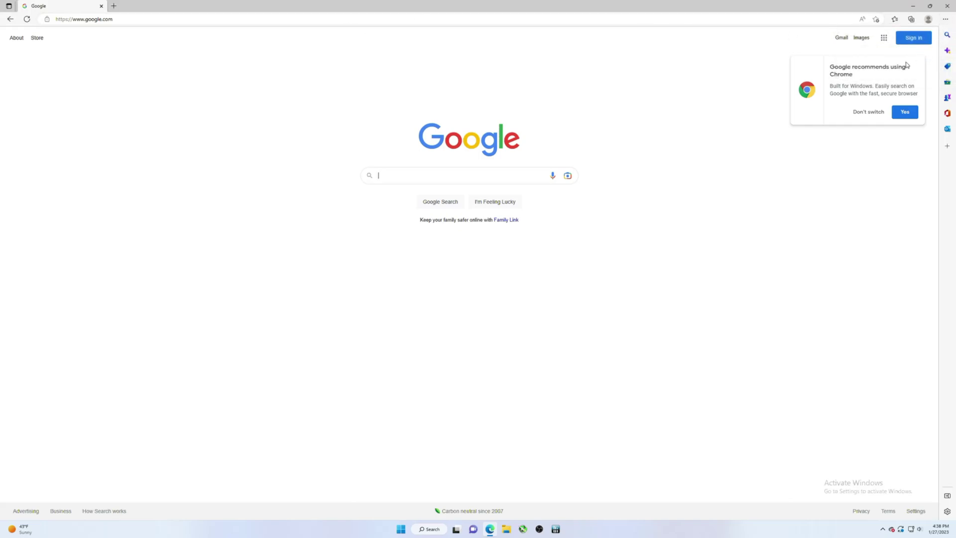
left_click(873, 113)
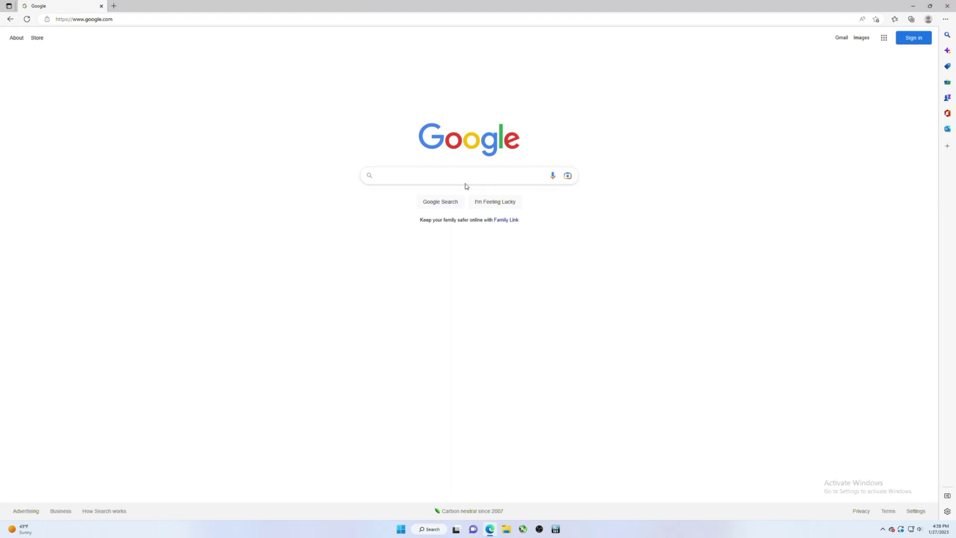
left_click(443, 175)
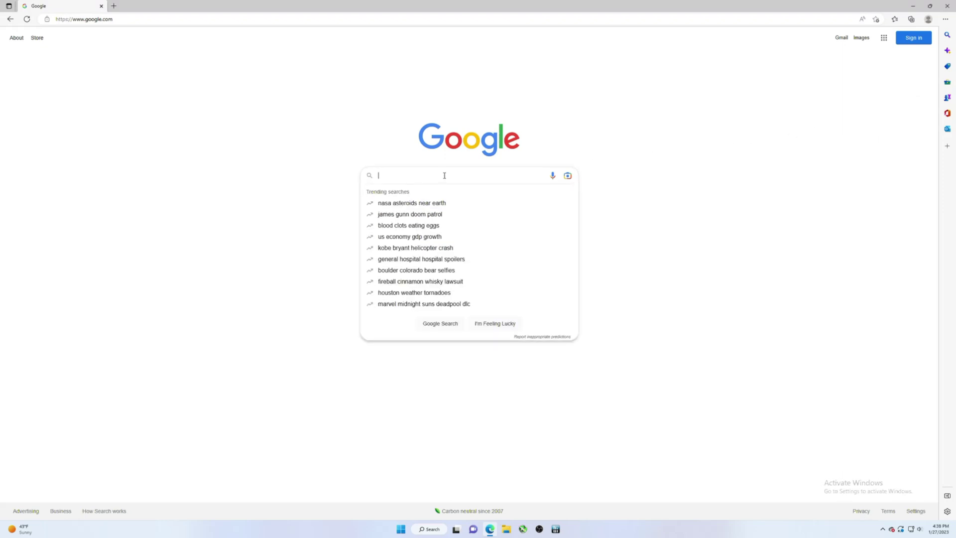
Search Google for 'gigabyte b760m ds3h'.
type("gig")
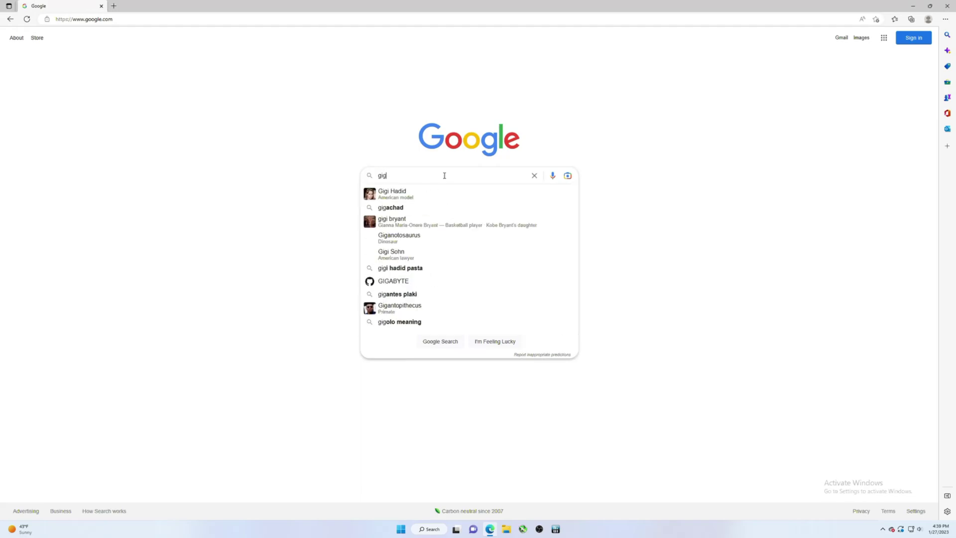
type("abyte")
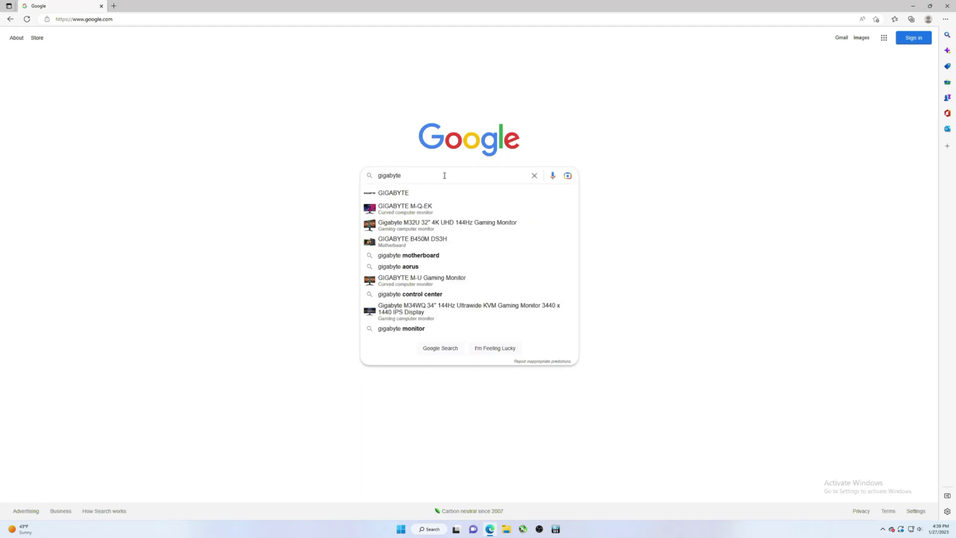
type(" b760m ds3h")
key("Return")
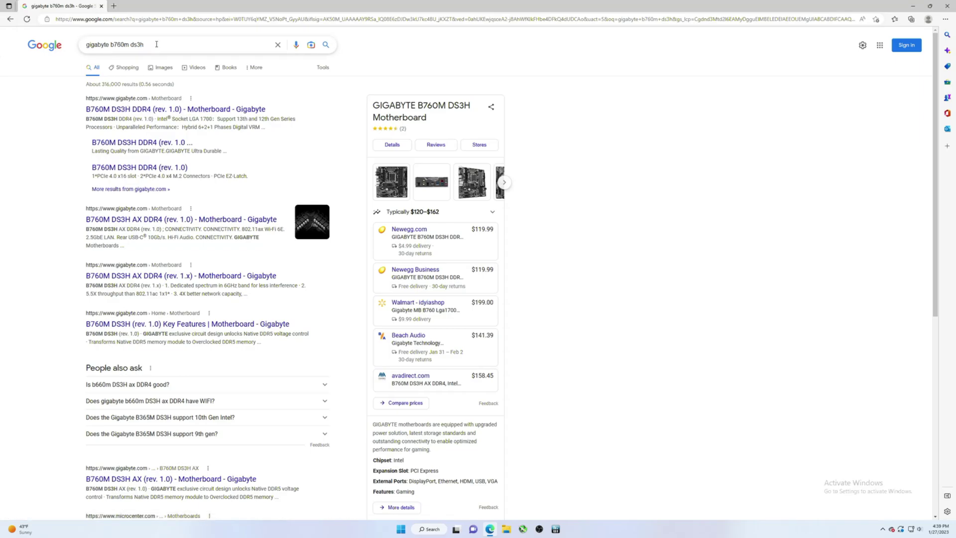
Search Google for 'gigabyte b760m ds3h ax'.
left_click(157, 44)
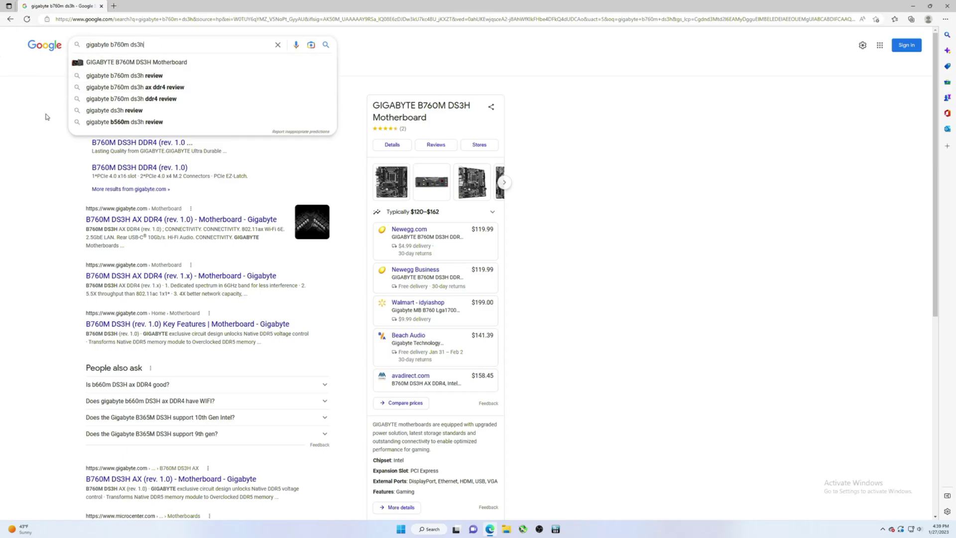
type("ax")
key("Return")
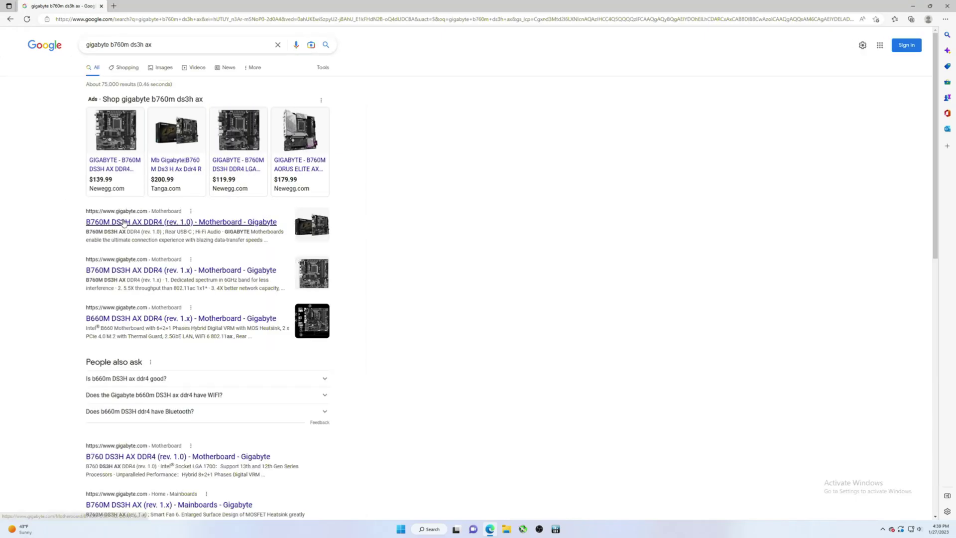
Drop 'ax' from the query and open the gigabyte.com B760M DS3H DDR4 (rev. 1.0) page.
left_click(153, 45)
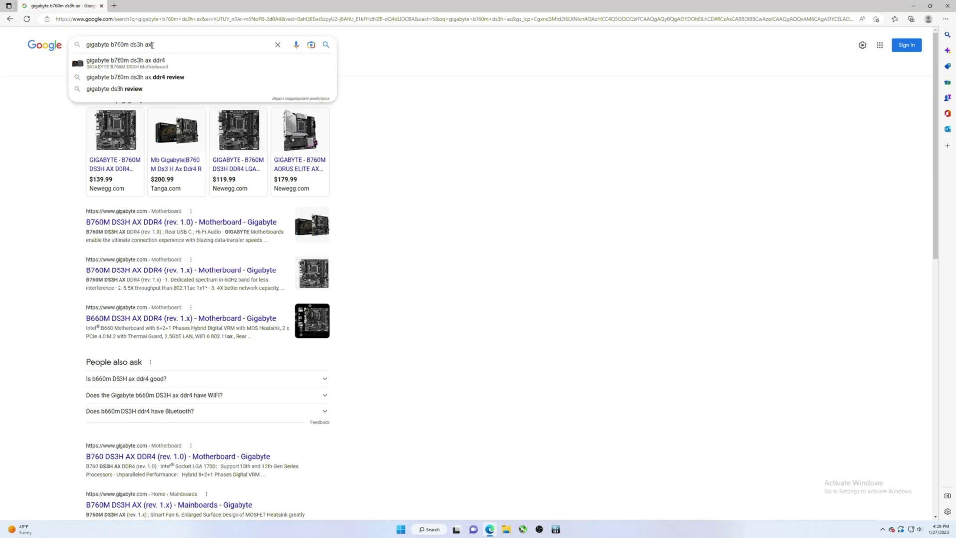
key("BackSpace")
key("BackSpace")
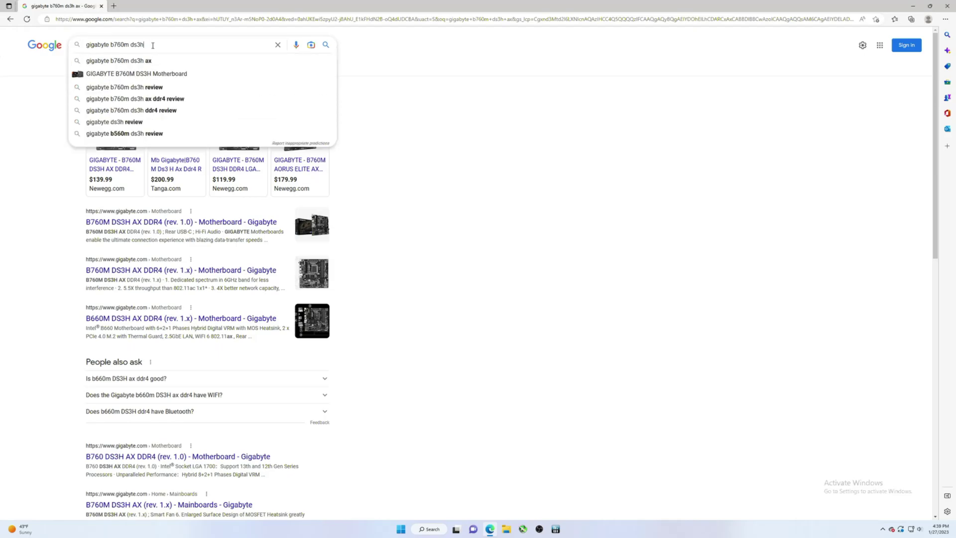
key("Return")
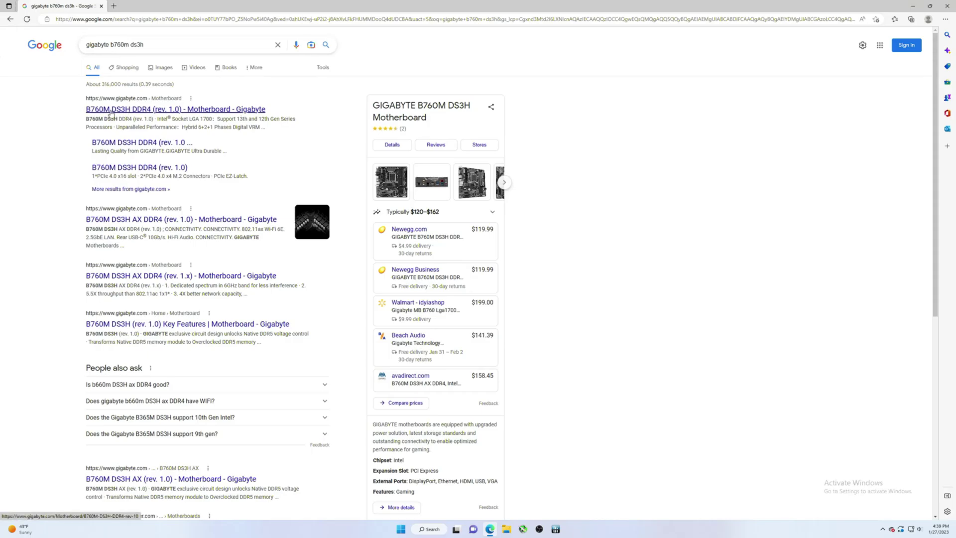
left_click(134, 111)
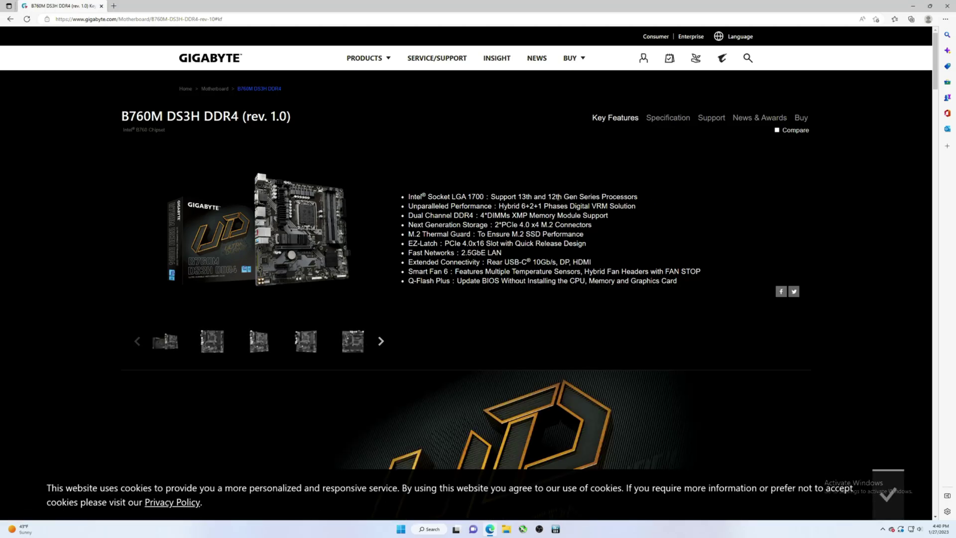
Go to the product's Support downloads and find the BIOS list with F2d (2023/01/16) and F1.
left_click(712, 120)
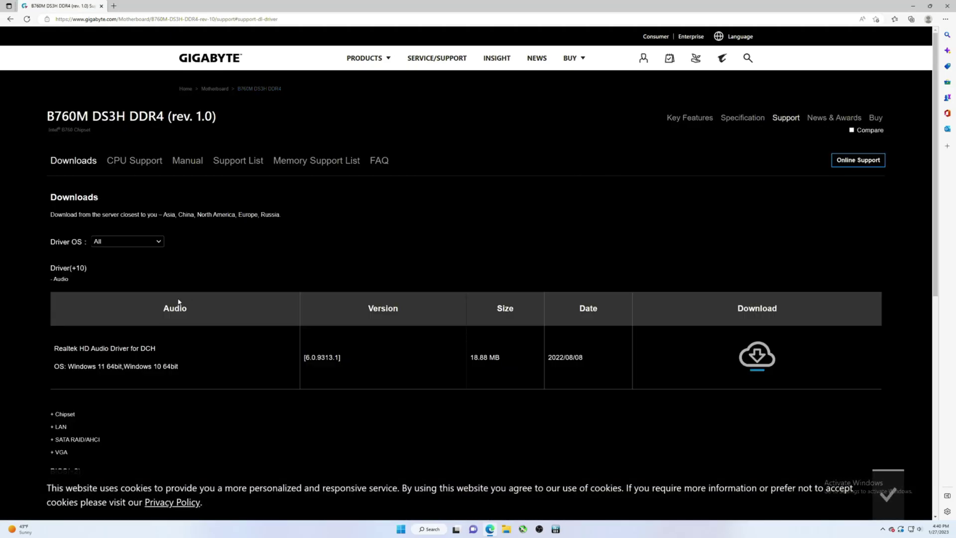
scroll(35, 357, "down", 5)
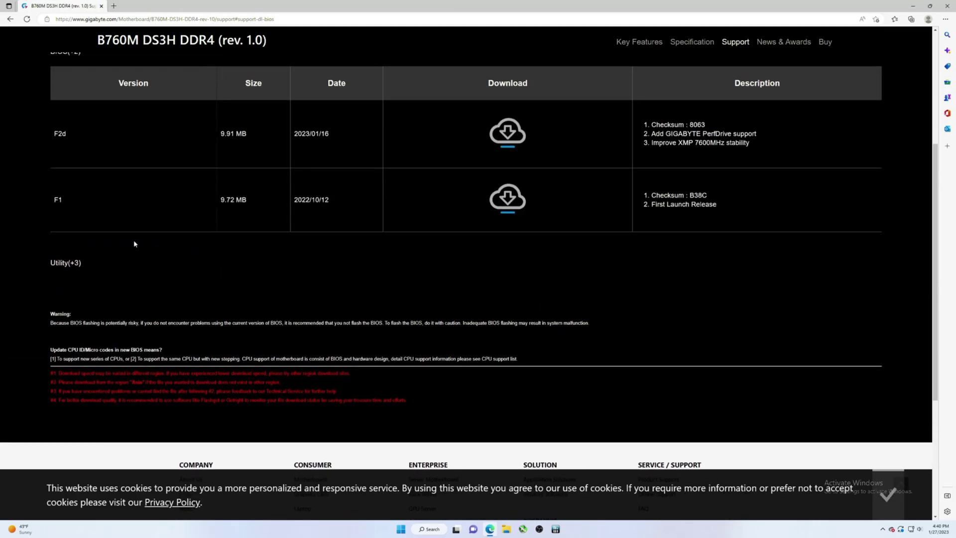
scroll(118, 278, "up", 2)
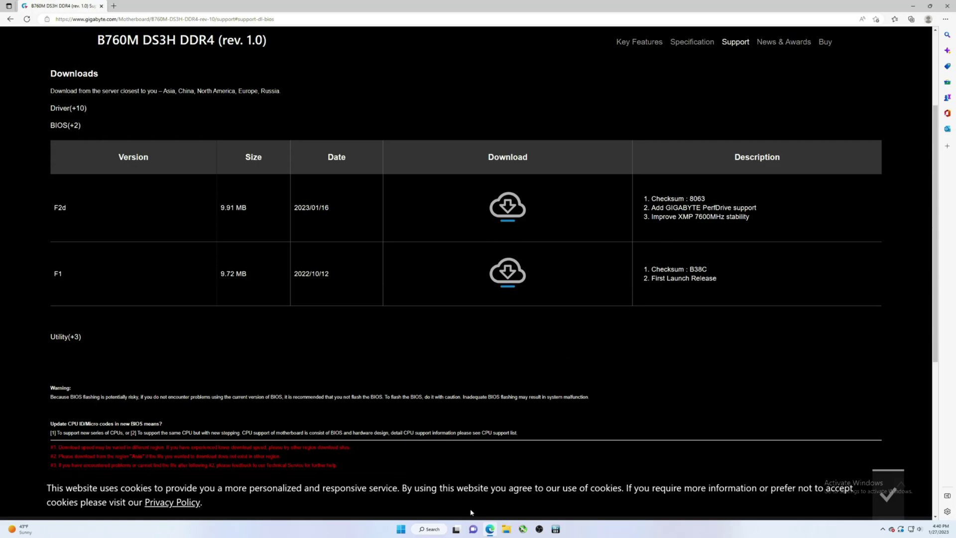
Check in System Information that the current BIOS is F1 (10/12/2022), then minimize it.
left_click(426, 530)
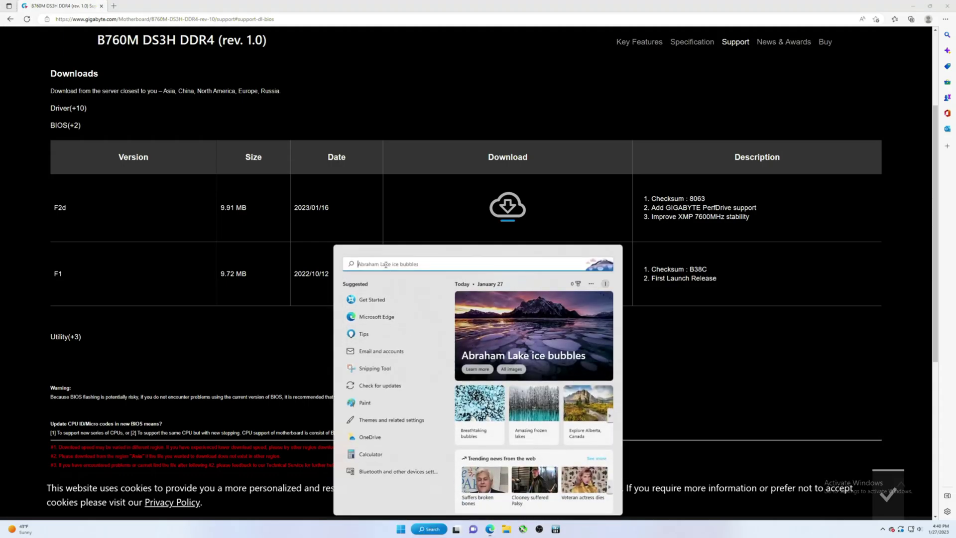
type("sys")
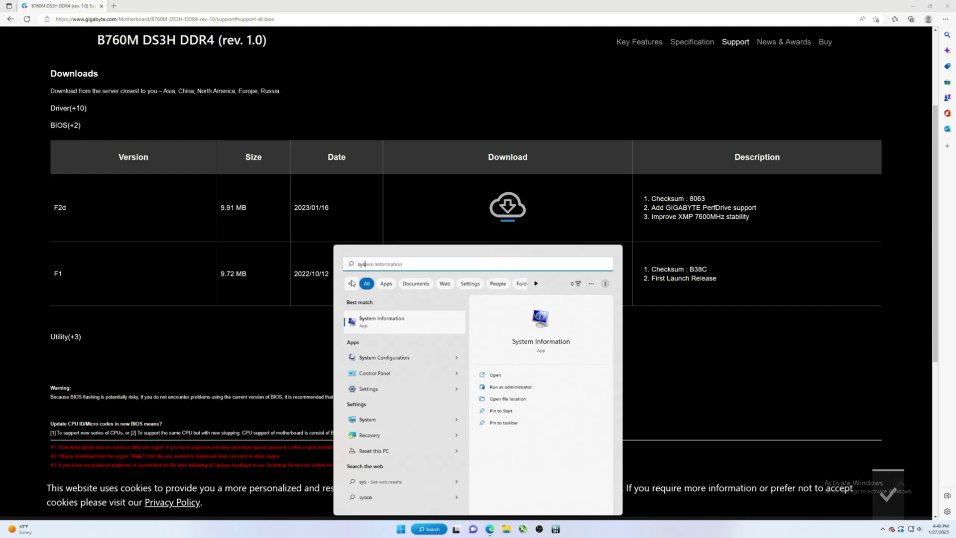
left_click(392, 321)
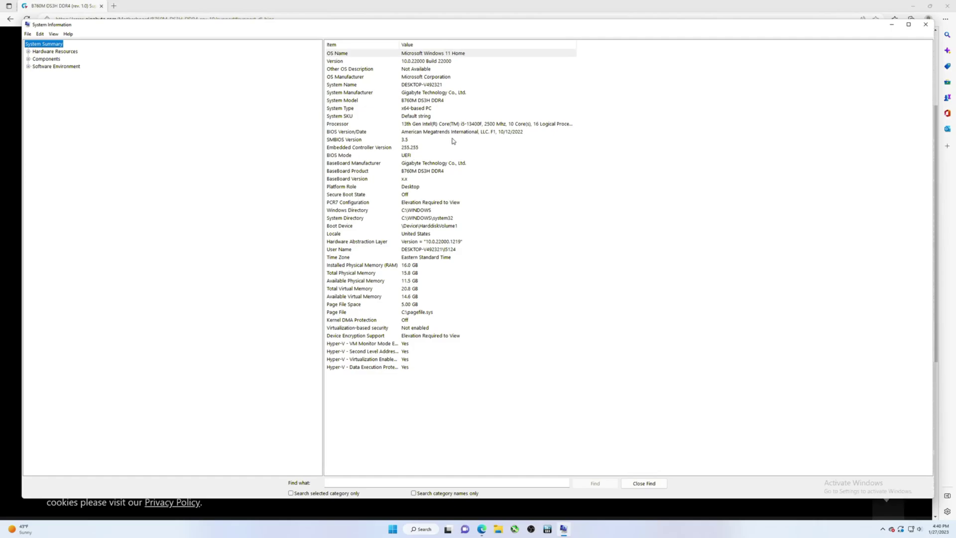
left_click(352, 132)
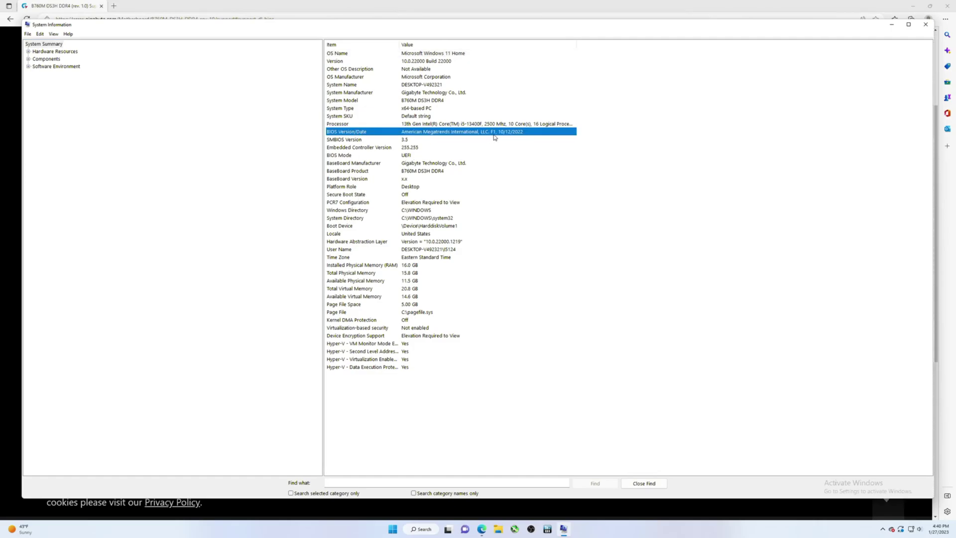
left_click(891, 24)
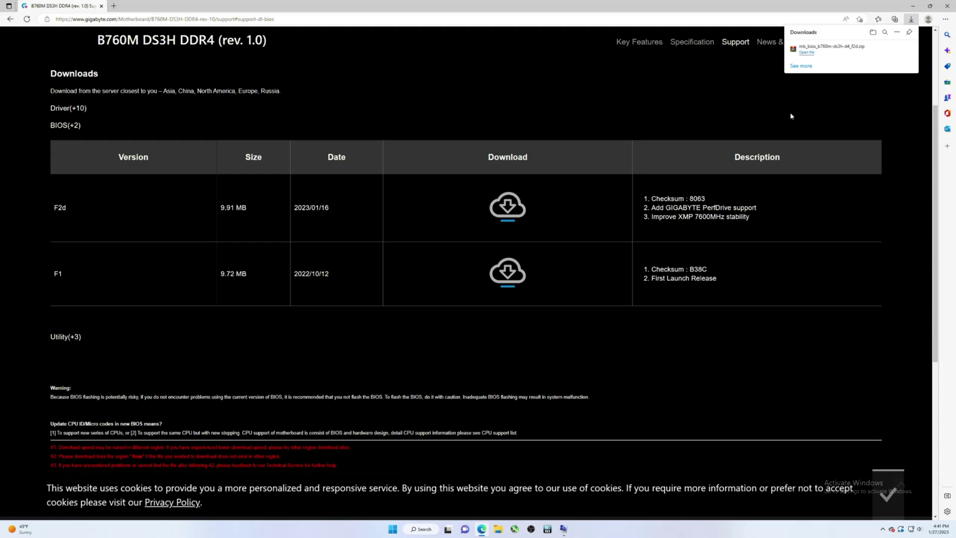
Download the F2d BIOS archive mb_bios_b760m-ds3h-d4_f2d.zip from the Gigabyte support page.
mouse_move(886, 52)
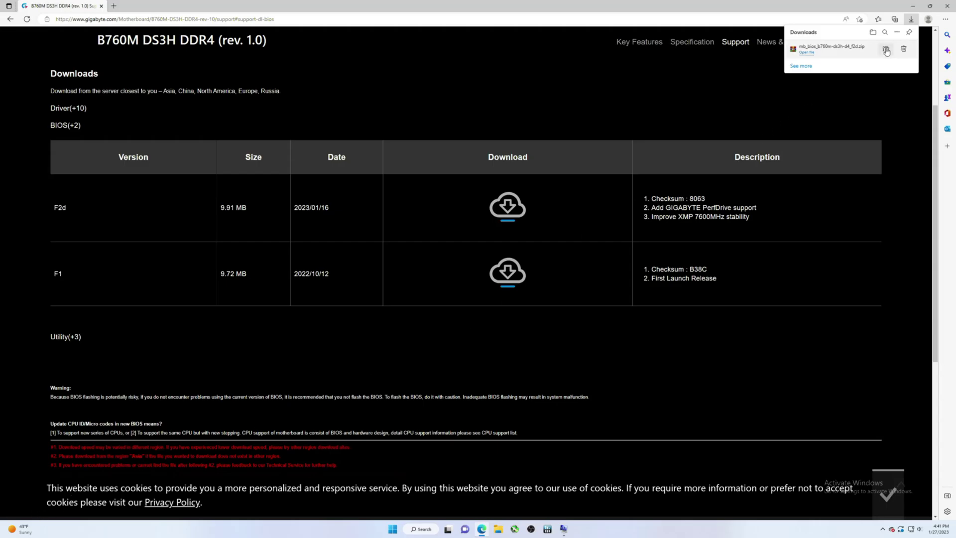
Locate mb_bios_b760m-ds3h-d4_f2d.zip in the Downloads folder and choose Extract All on it.
left_click(886, 50)
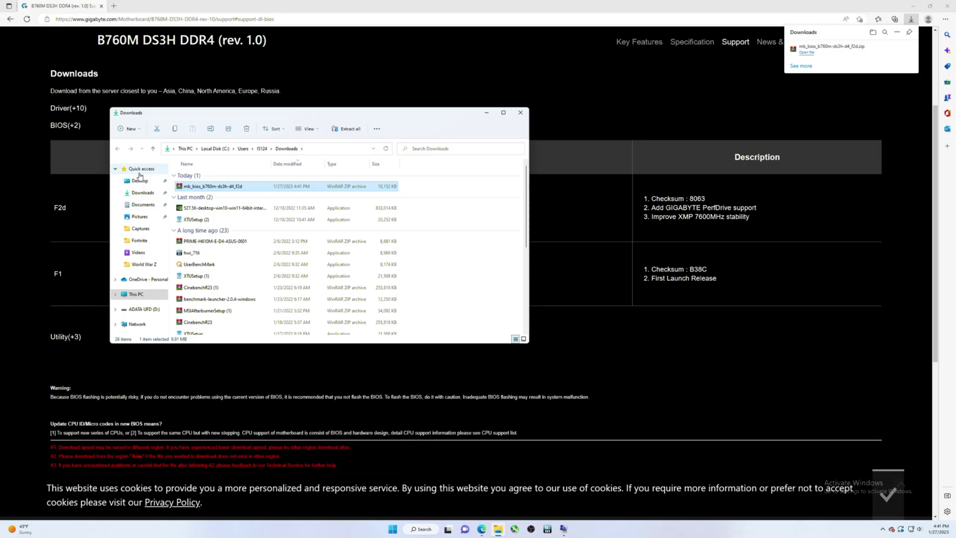
left_click(135, 295)
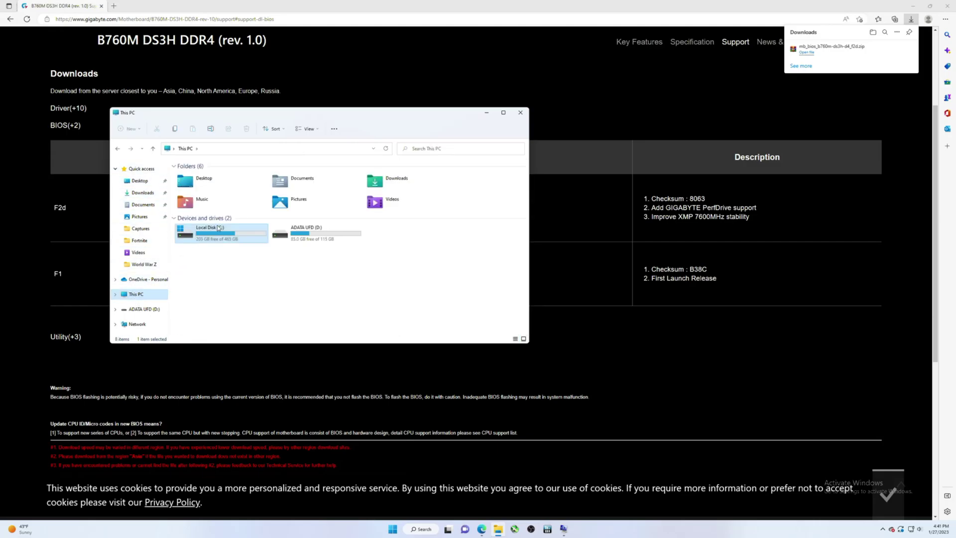
left_click(398, 180)
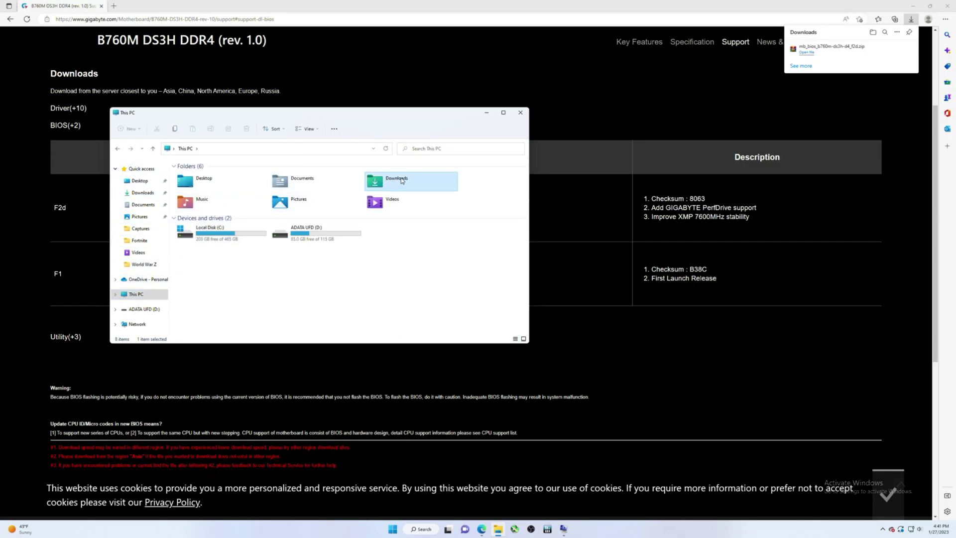
double_click(402, 180)
left_click(214, 188)
right_click(213, 191)
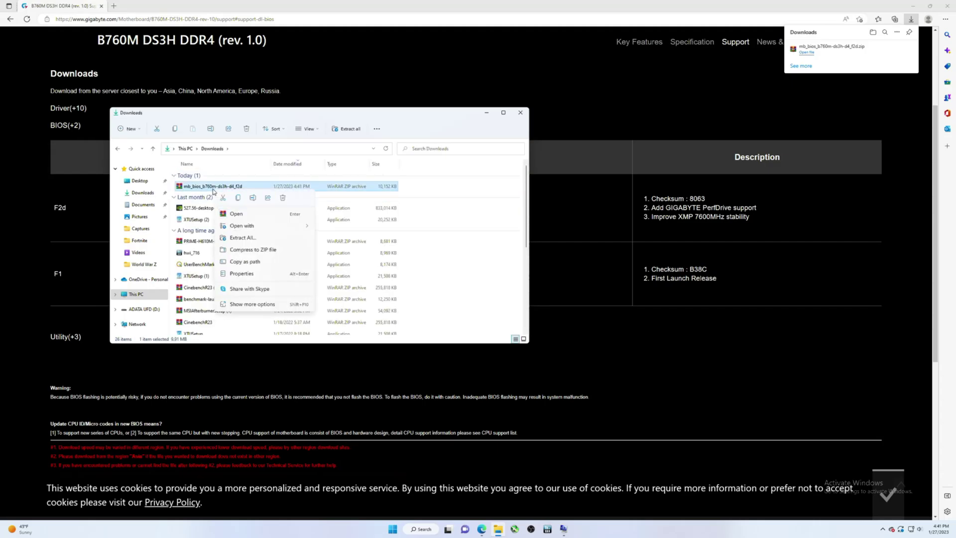
left_click(243, 238)
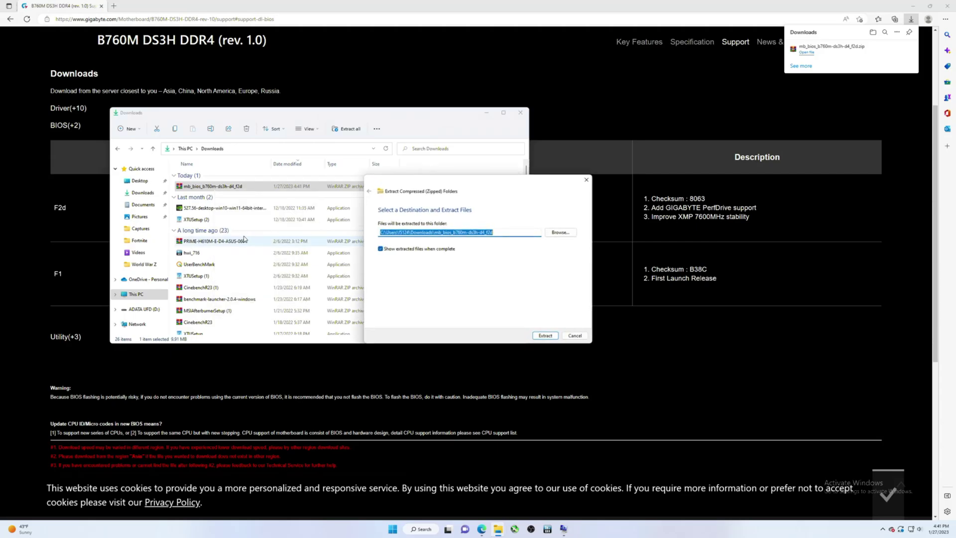
Finish the extraction, copy B760MDS3HDDR4.F2d, and open the ADATA UFD (D:) drive.
left_click(545, 336)
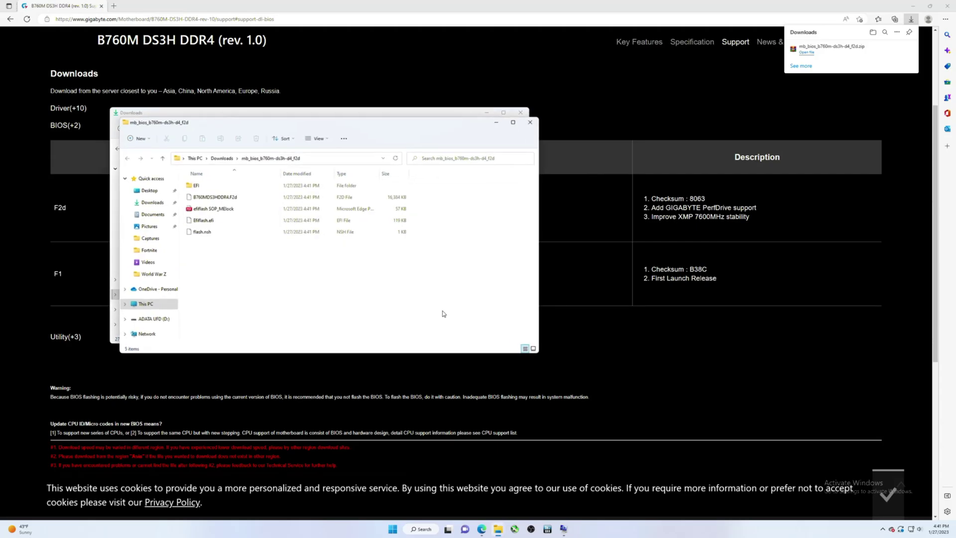
left_click(212, 201)
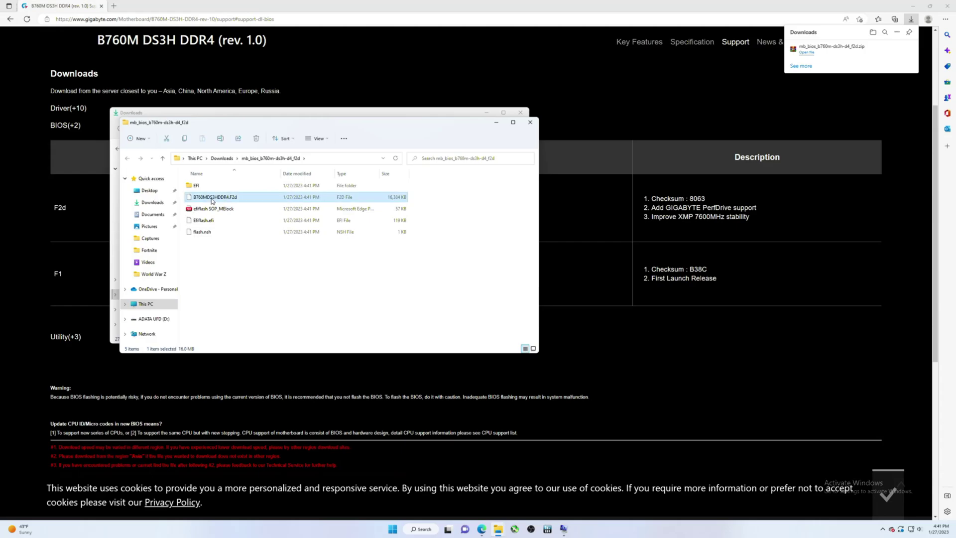
right_click(212, 201)
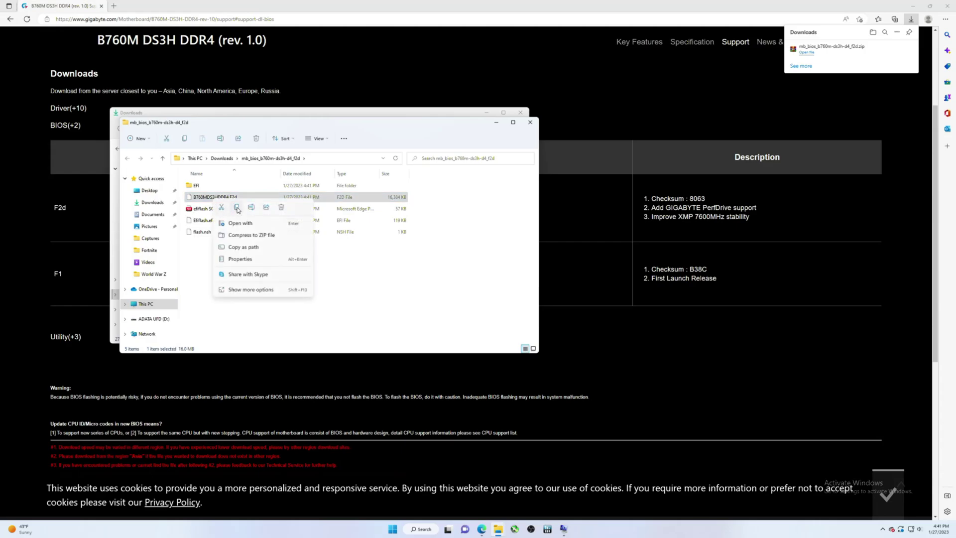
left_click(237, 208)
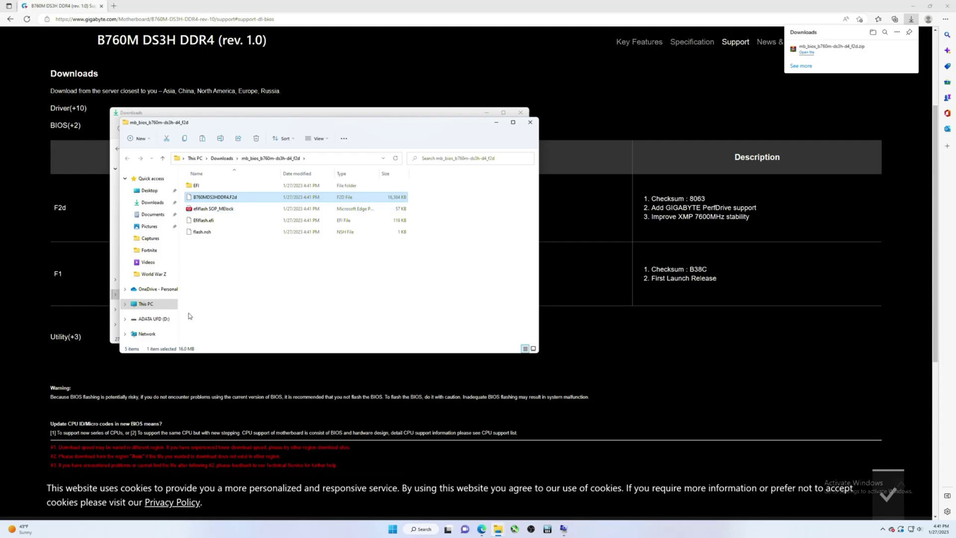
left_click(149, 320)
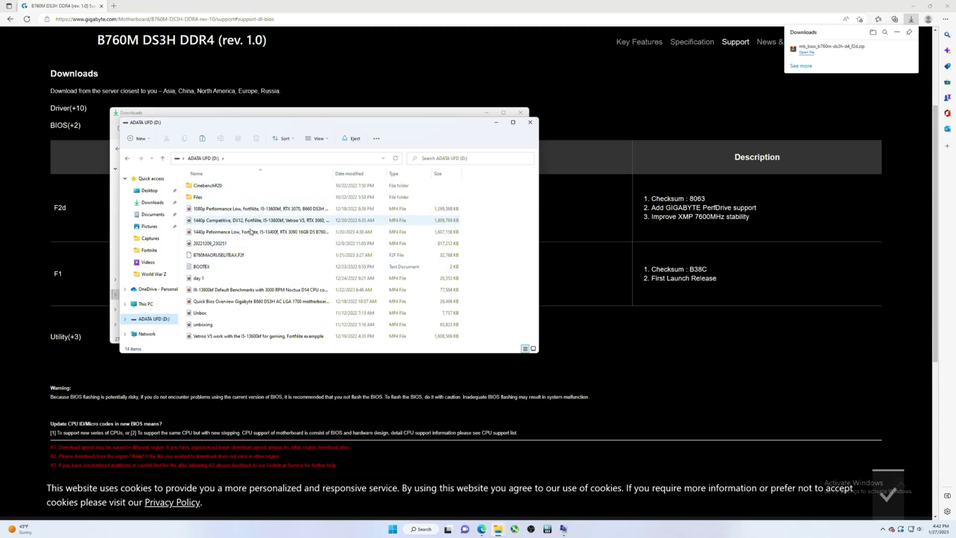
right_click(146, 320)
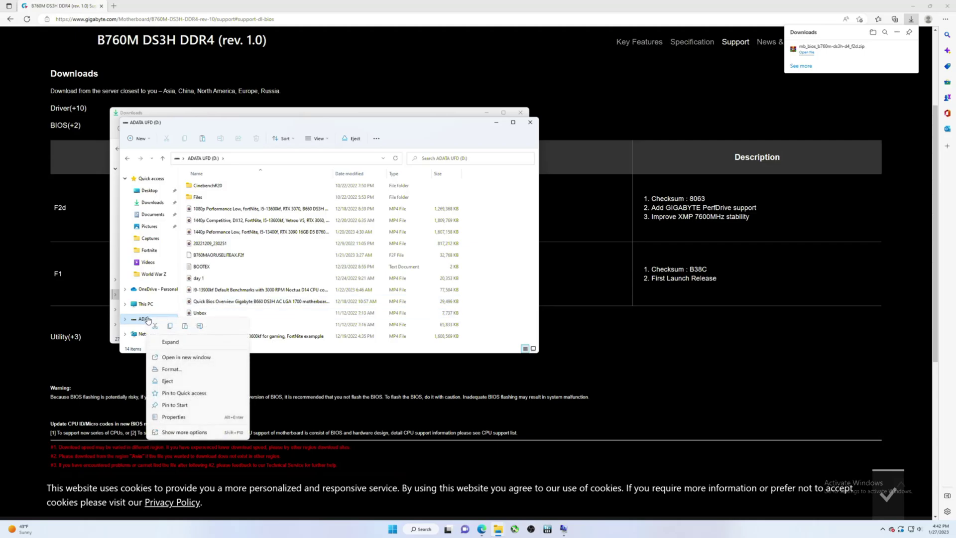
left_click(179, 420)
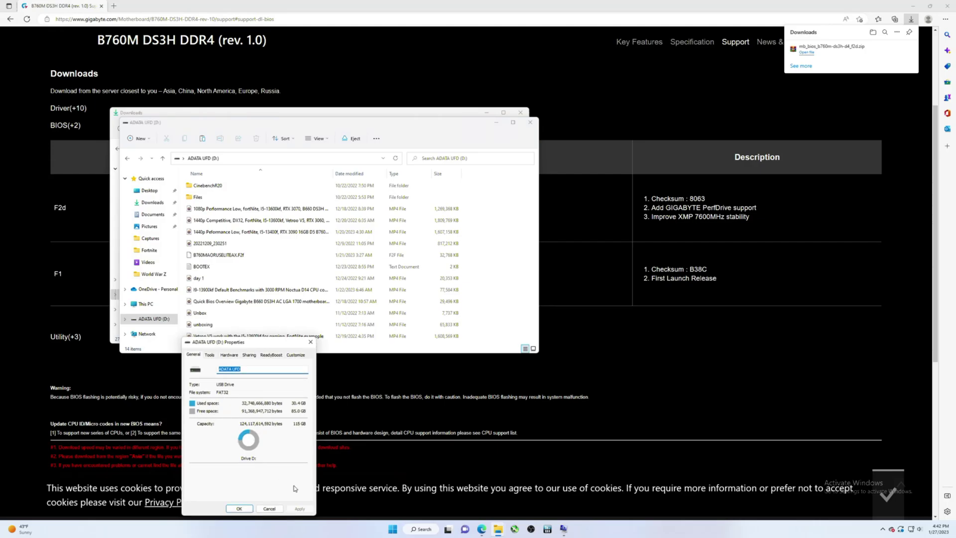
left_click(269, 508)
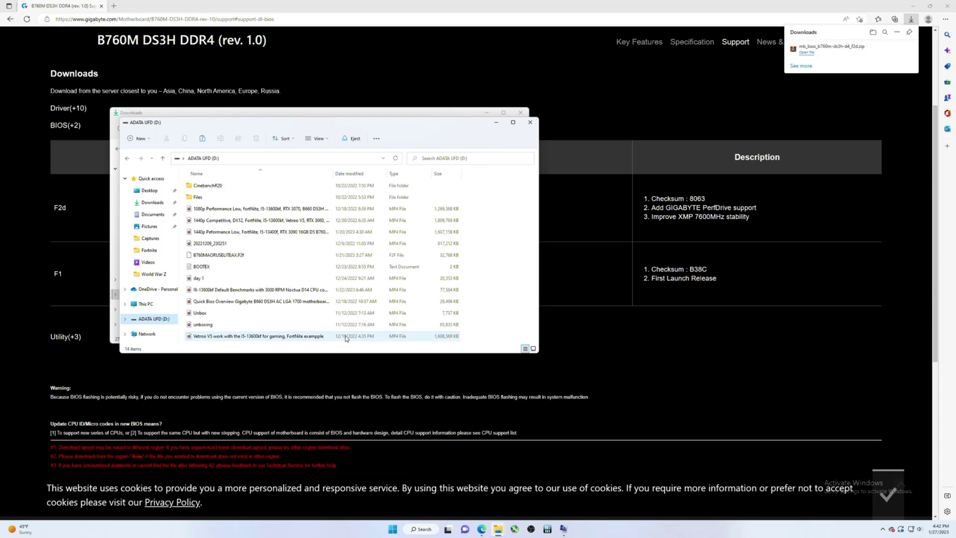
Paste B760MDS3HDDR4.F2d onto the ADATA UFD (D:) drive, then bring up Windows' Restart options.
right_click(482, 257)
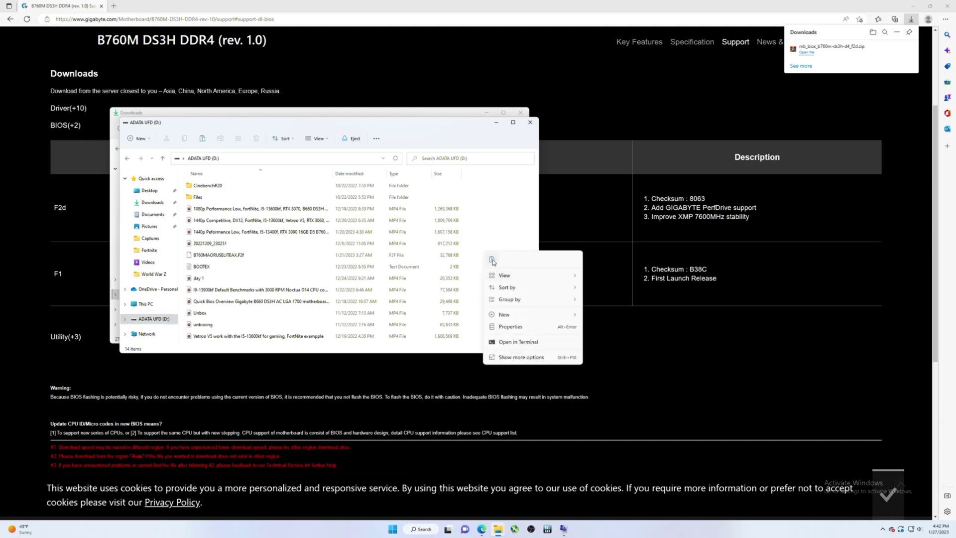
left_click(491, 260)
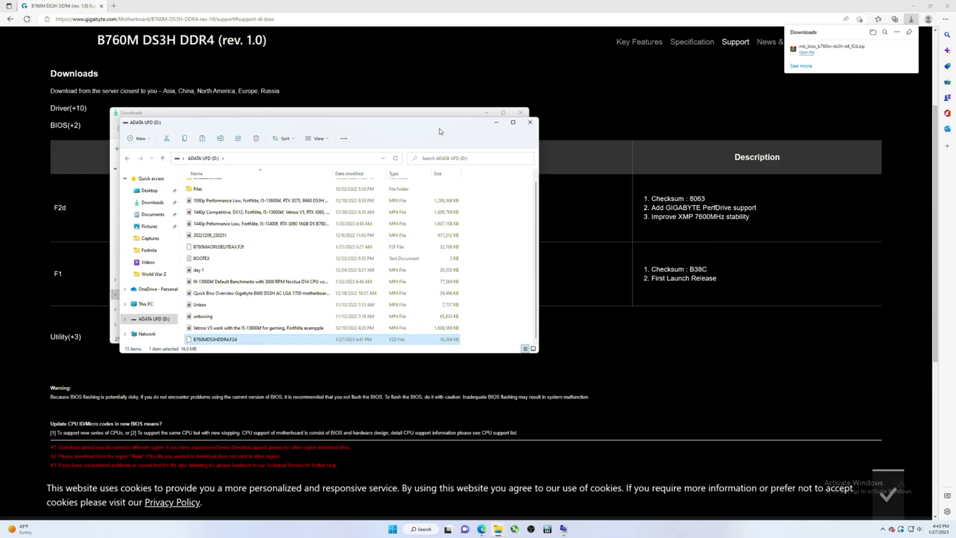
left_click(391, 530)
left_click(570, 503)
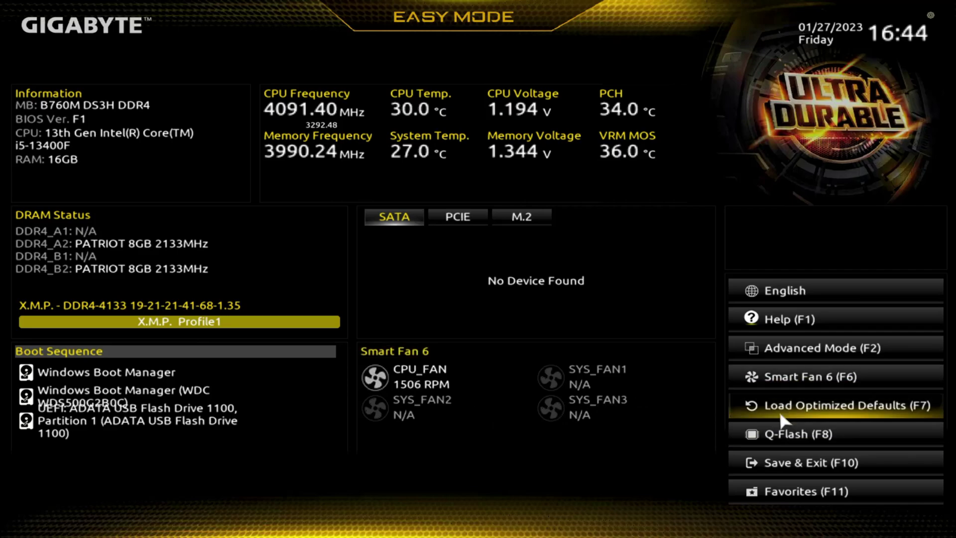
Flash B760MDS3HDDR4.F2d from USB using Q-Flash's Update BIOS, confirming and starting the update.
left_click(807, 441)
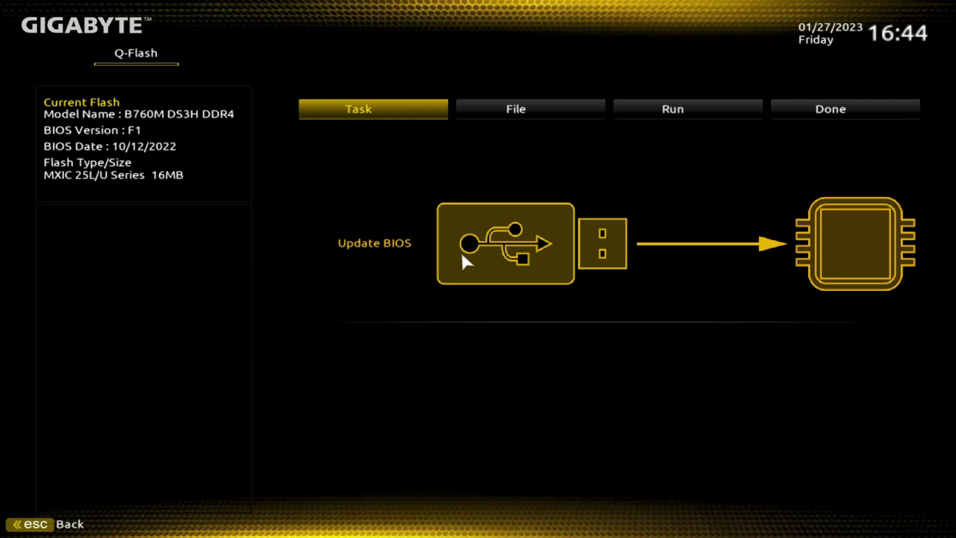
left_click(470, 241)
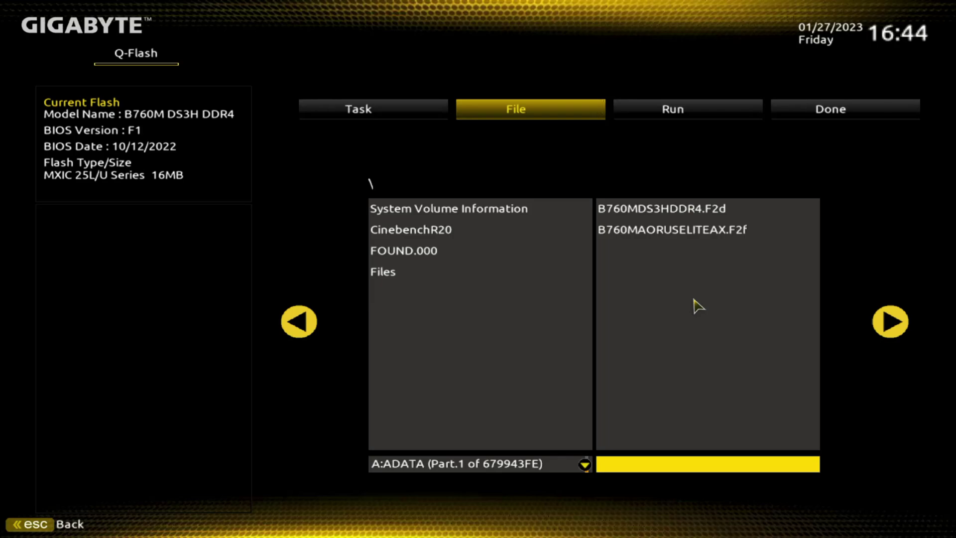
left_click(662, 215)
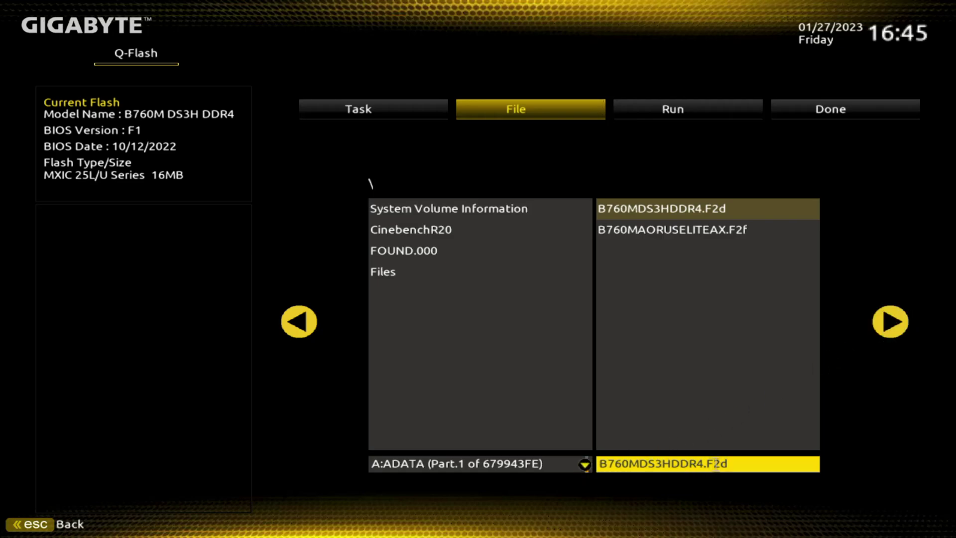
left_click(890, 321)
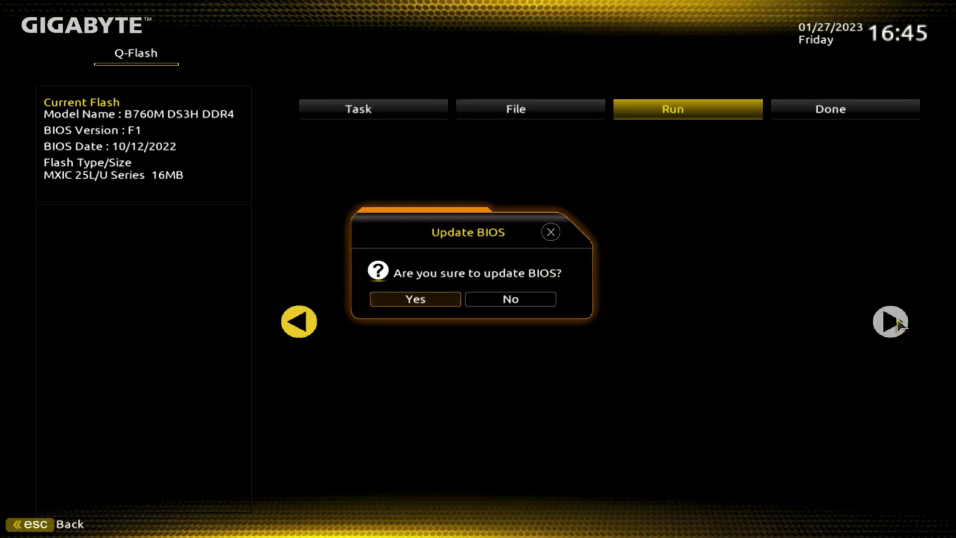
left_click(412, 302)
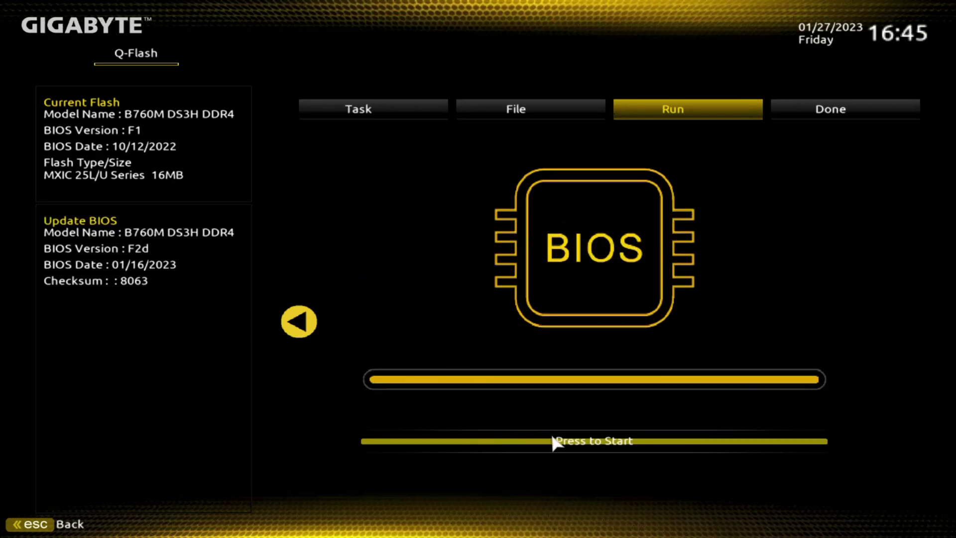
left_click(578, 441)
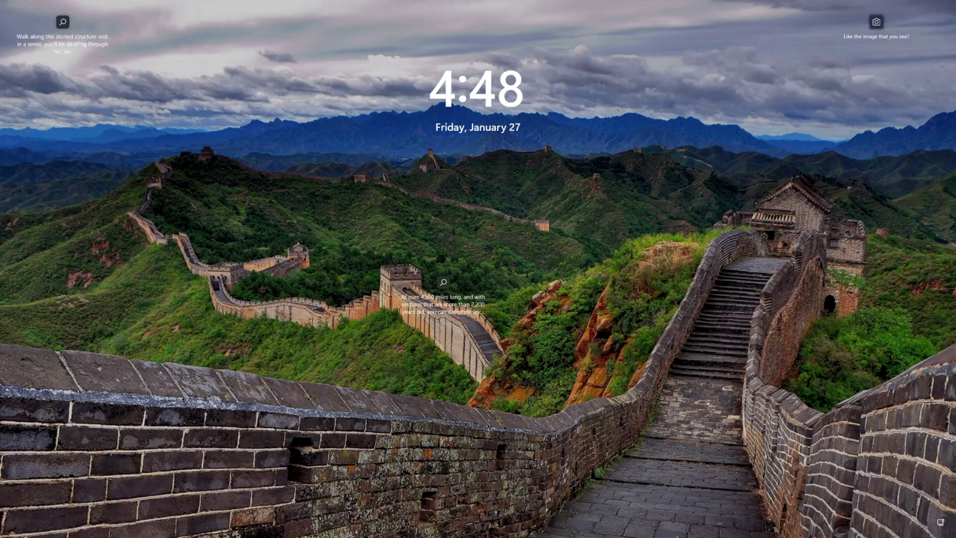
Restart the PC from the Windows 11 lock screen, confirming Restart anyway.
key("space")
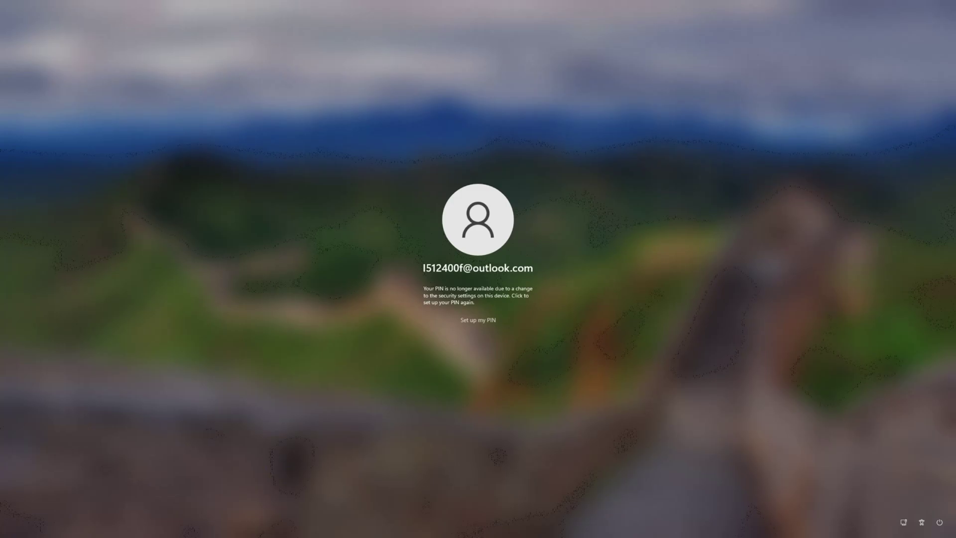
left_click(940, 522)
left_click(938, 505)
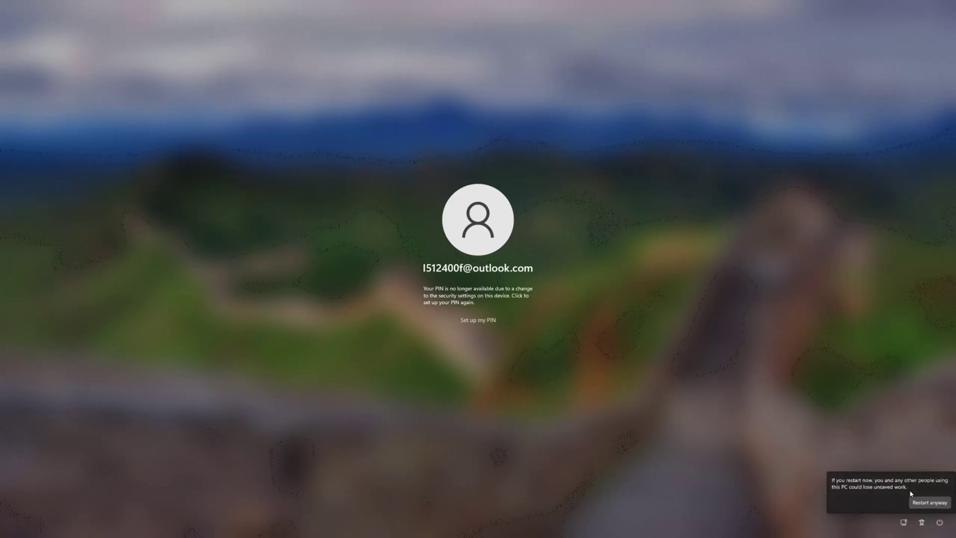
left_click(927, 502)
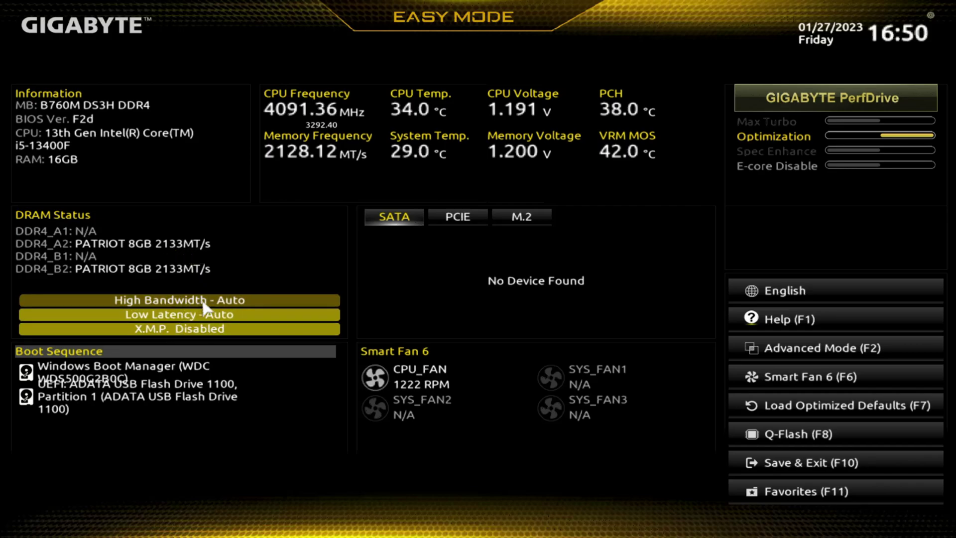
left_click(176, 330)
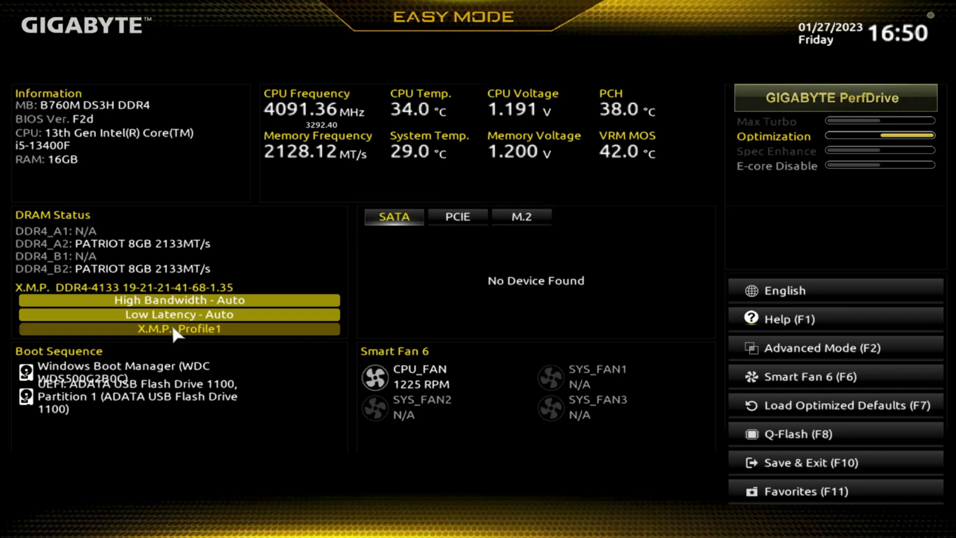
left_click(215, 329)
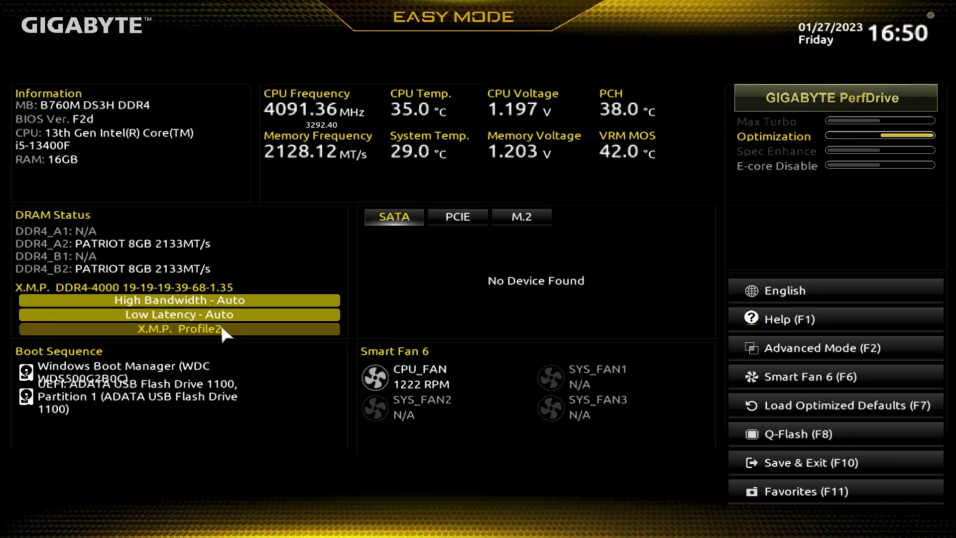
left_click(227, 329)
left_click(225, 329)
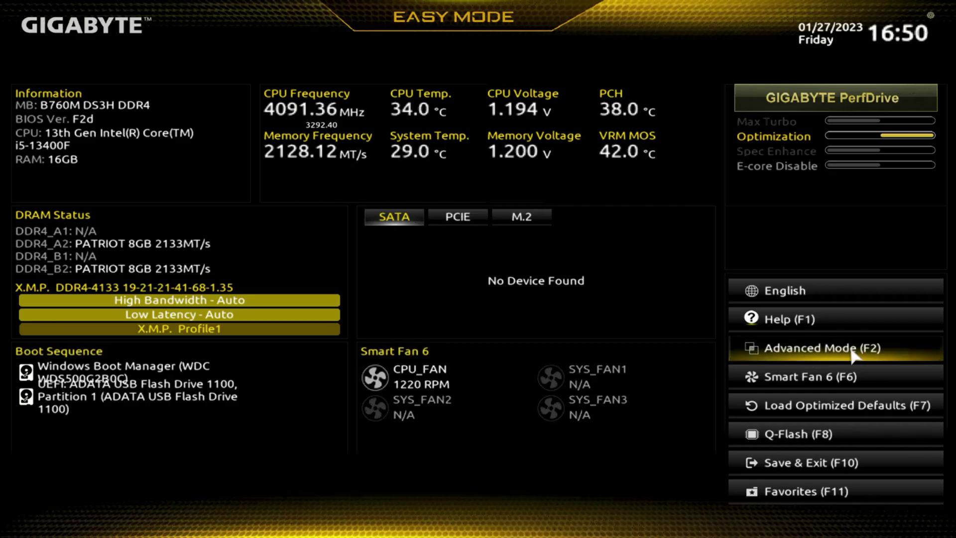
left_click(828, 355)
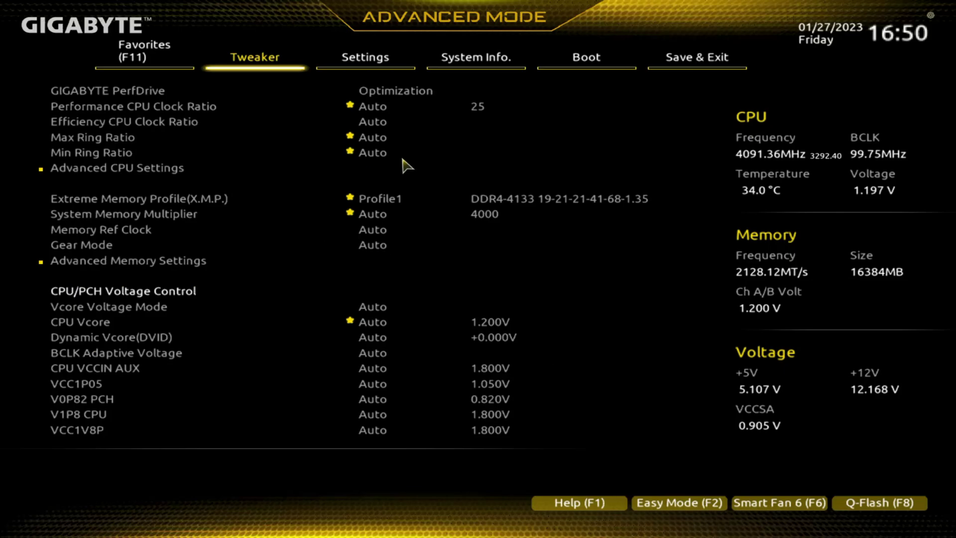
left_click(369, 59)
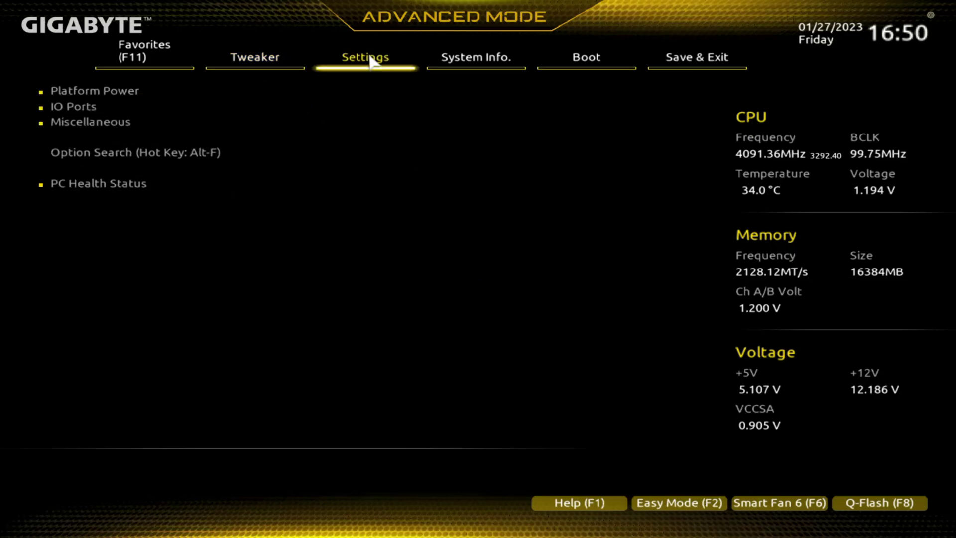
left_click(492, 58)
left_click(595, 58)
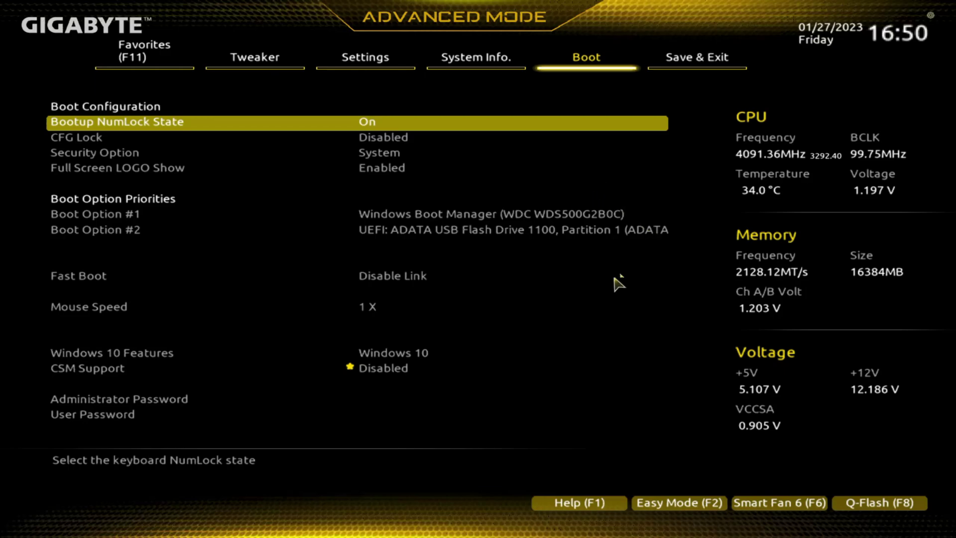
left_click(703, 502)
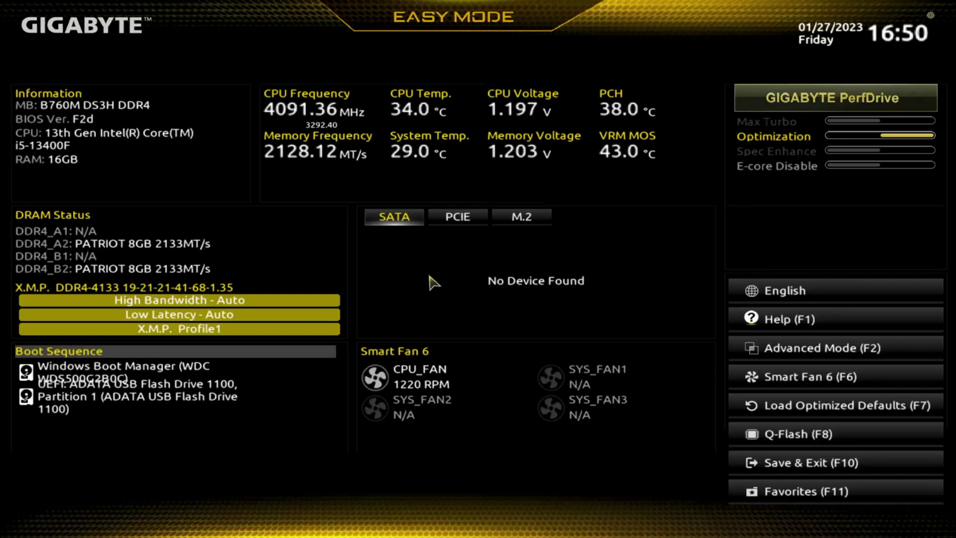